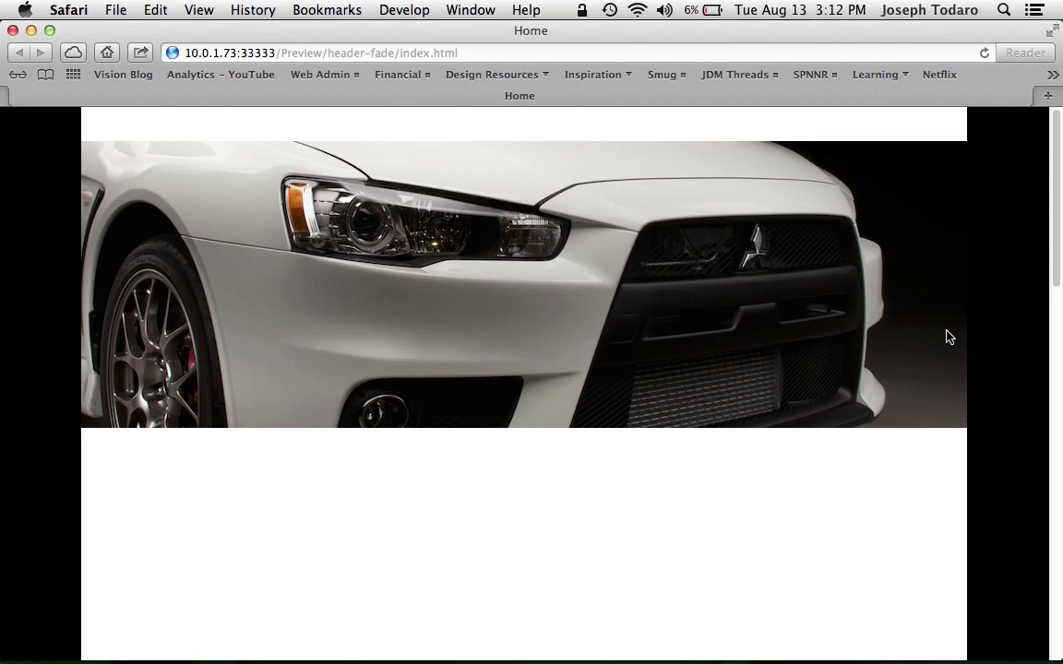
Scroll the Safari preview of header-fade/index.html to watch the car header fade to white
scroll(868, 518, "down", 5)
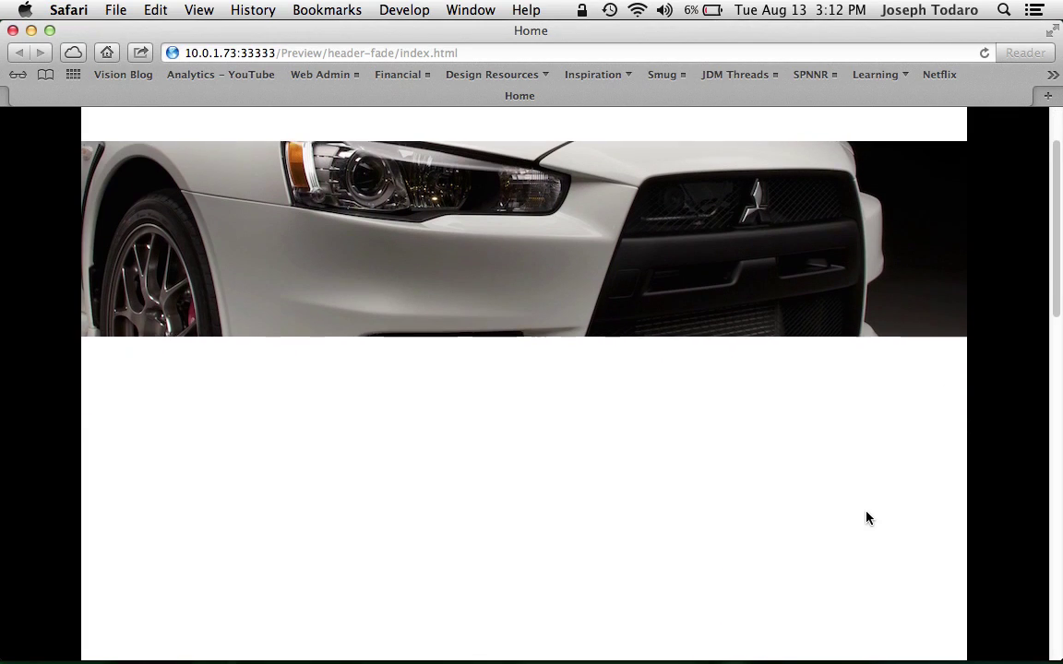
scroll(867, 519, "down", 3)
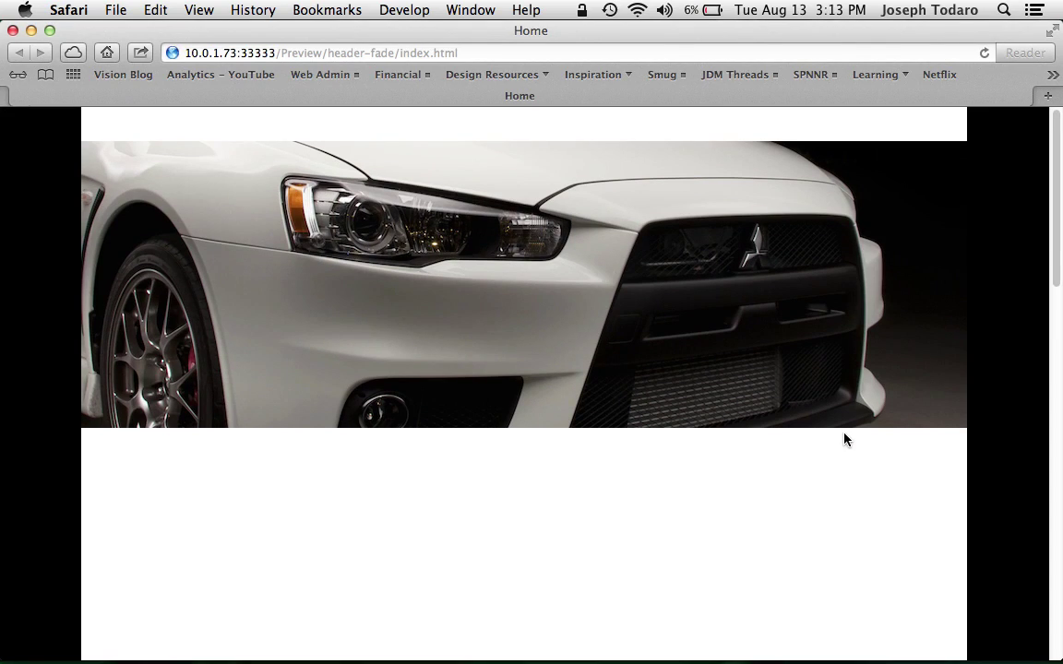
scroll(840, 463, "down", 3)
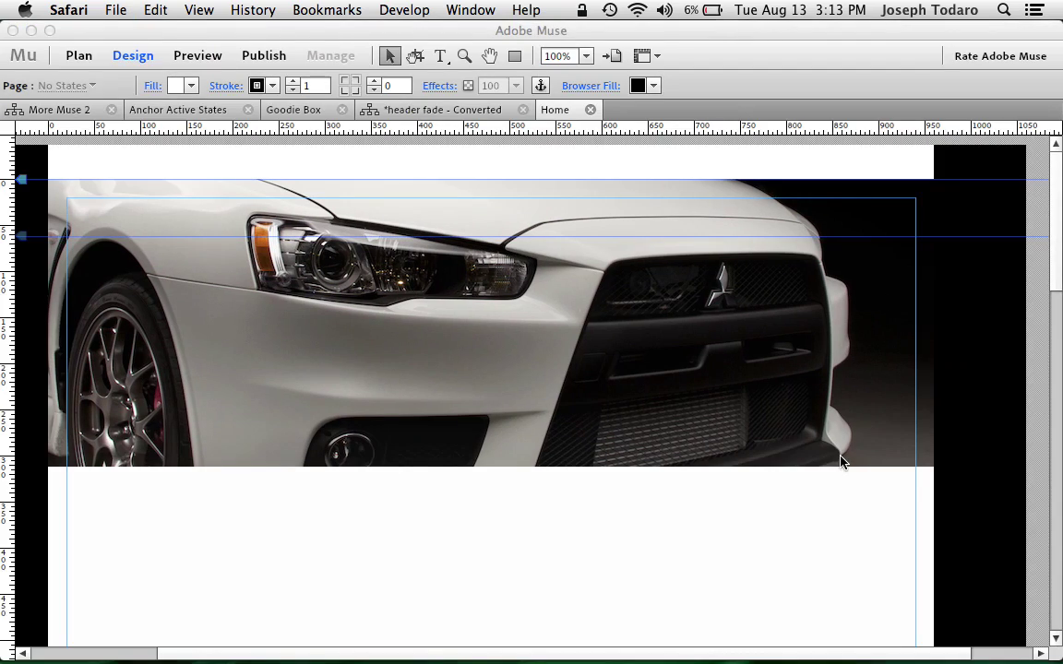
Show gradient fader.png in Photoshop and confirm its image size is 960 × 1500 px
mouse_move(717, 650)
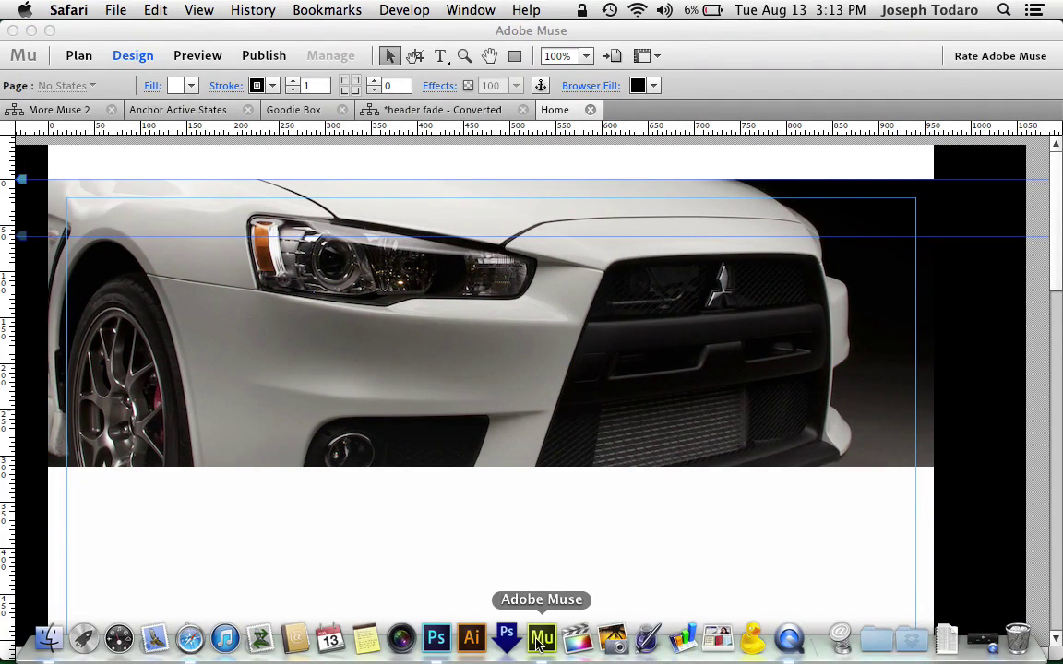
left_click(437, 639)
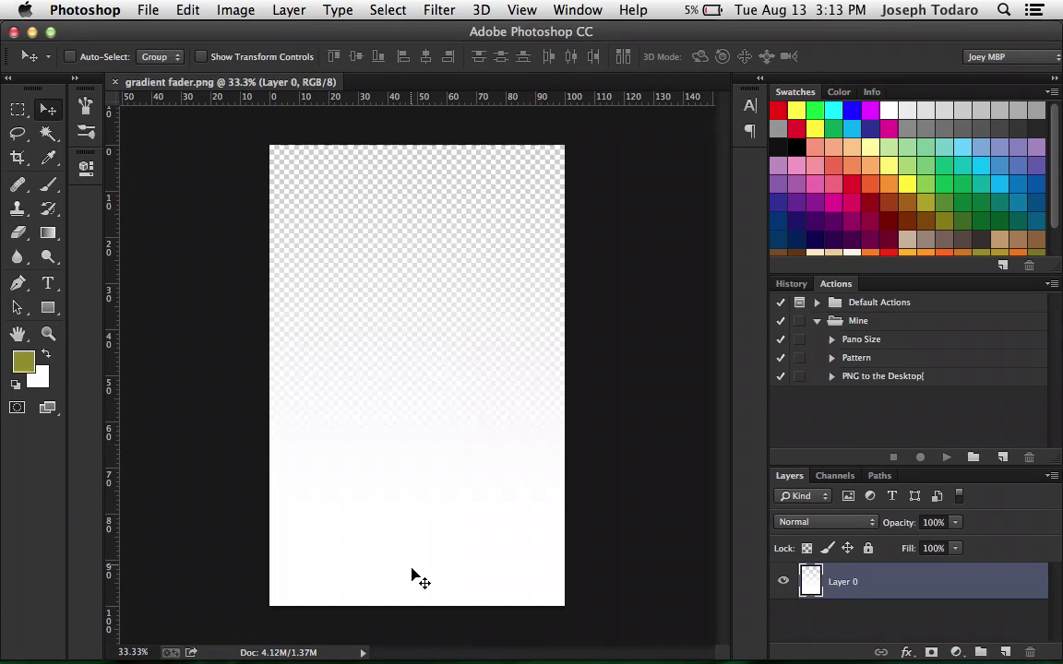
left_click_drag(412, 577, 407, 622)
key("super+alt+i")
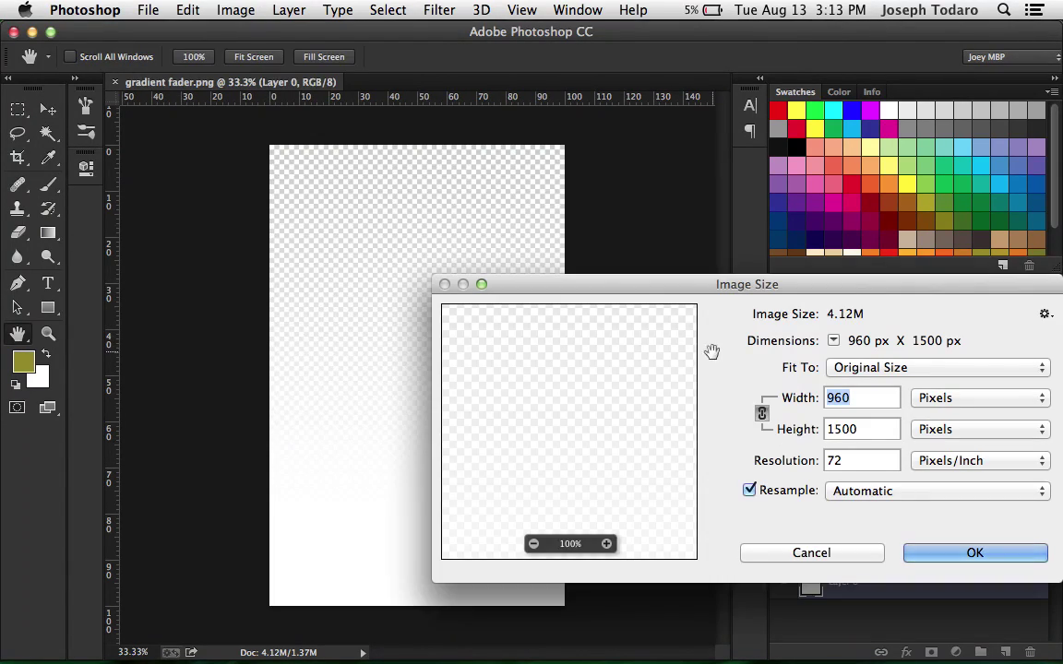
left_click(824, 552)
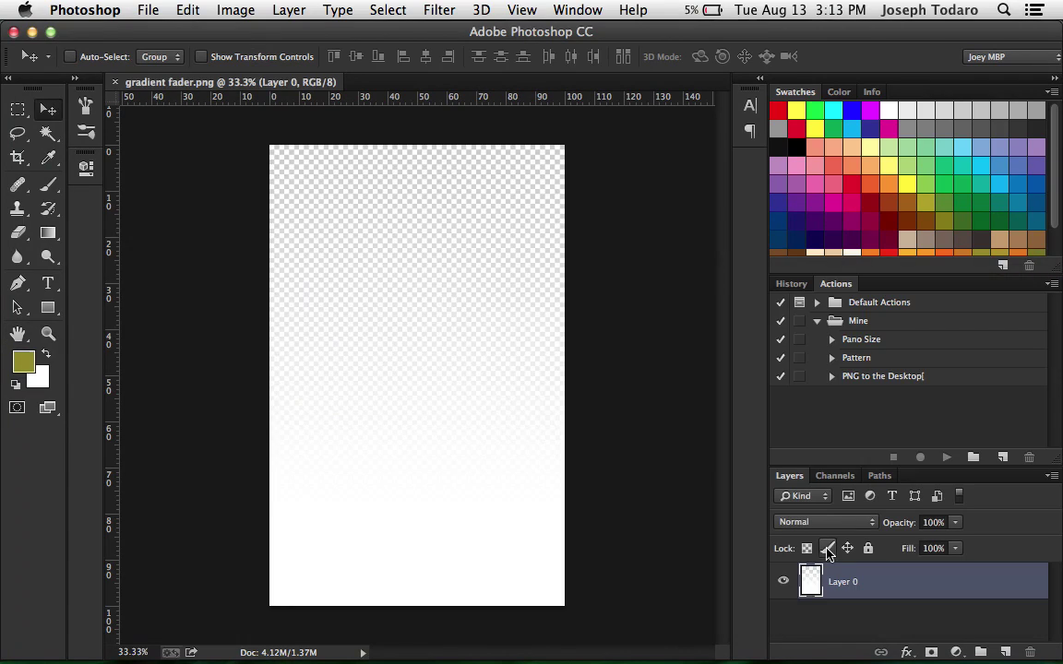
mouse_move(542, 654)
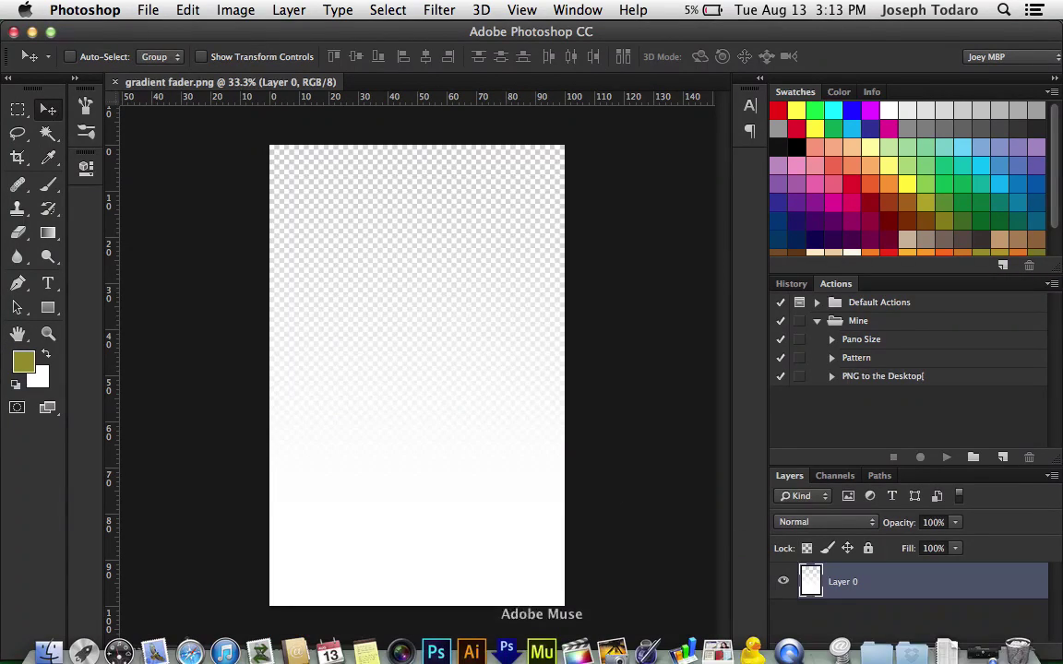
Back in Muse, select the white gradient overlay and zoom out to 50% to see it whole
left_click(542, 639)
left_click(503, 508)
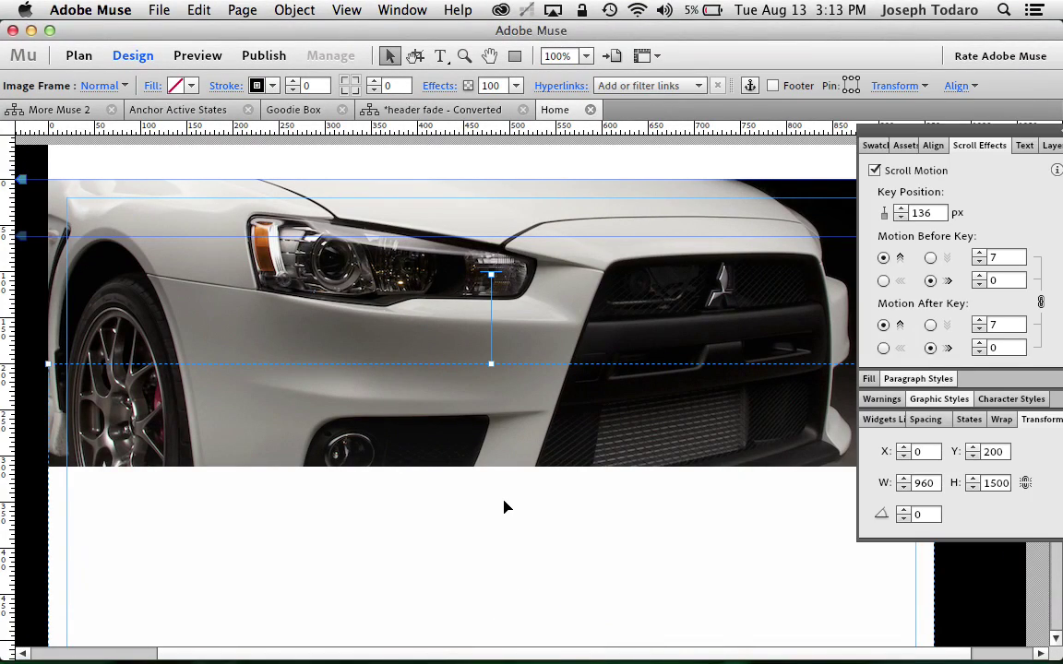
scroll(506, 506, "down", 2)
key("super+minus")
key("super+minus")
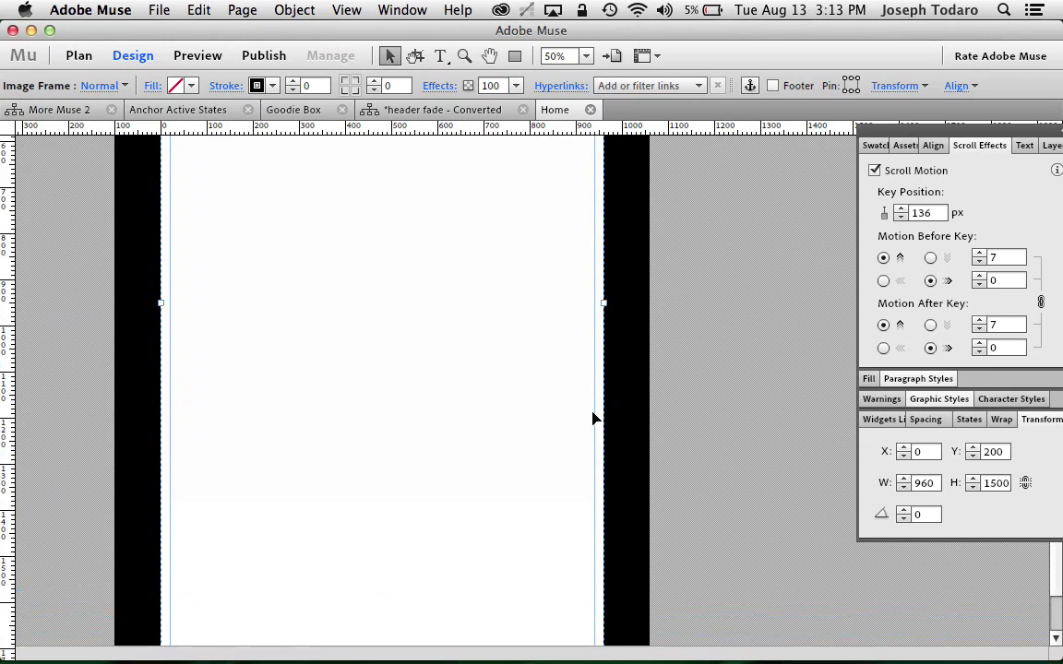
scroll(593, 419, "up", 5)
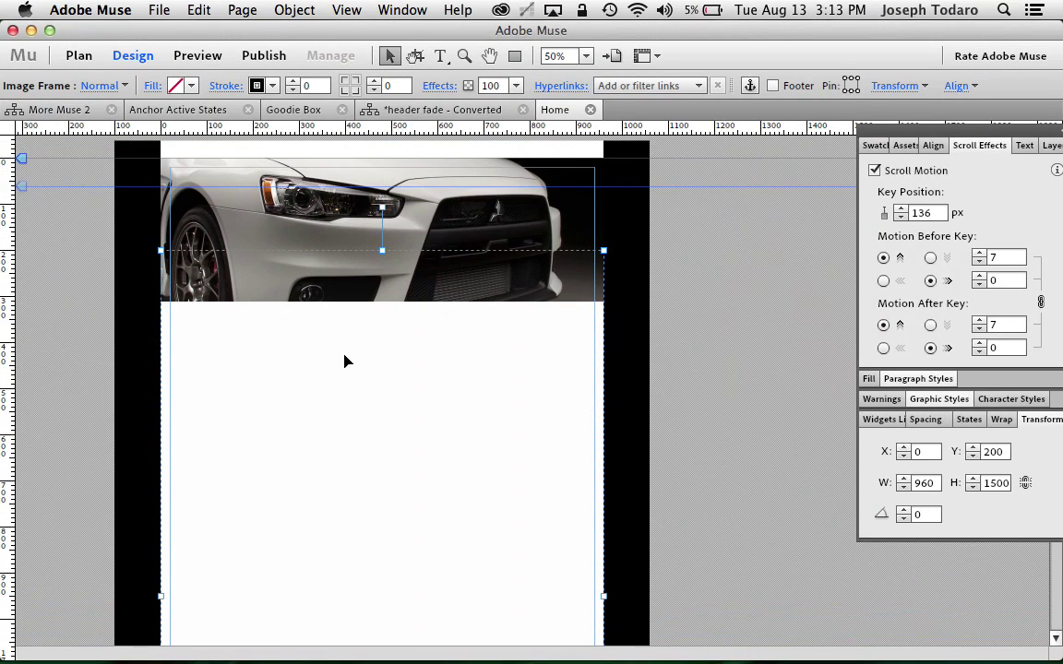
Reselect the overlay and inspect its Scroll Motion: key position 136, speed 7
left_click(116, 314)
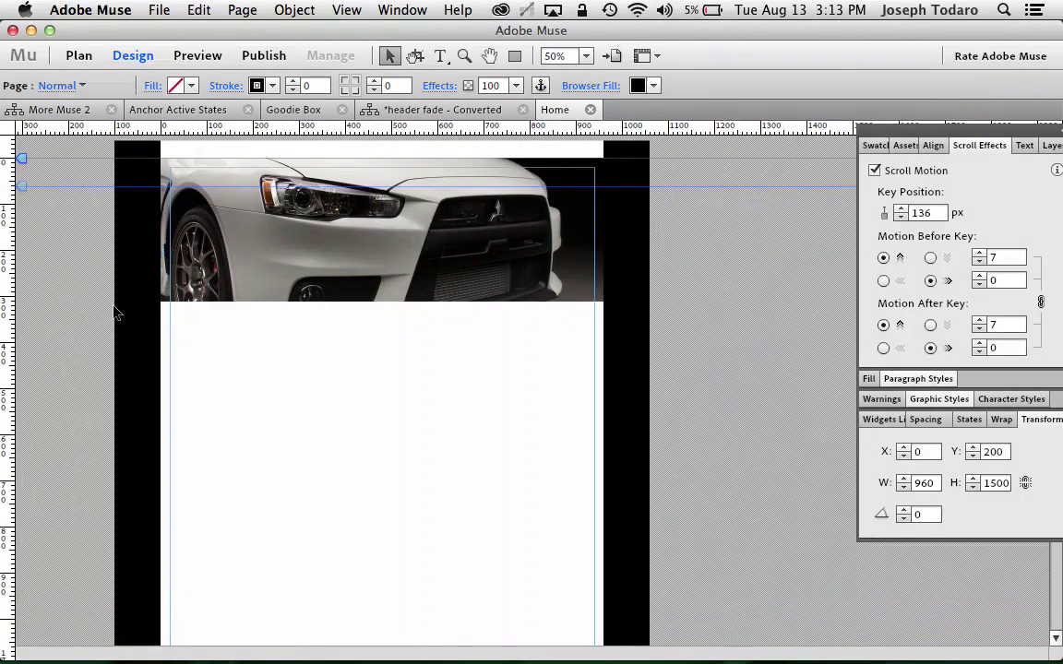
left_click(339, 376)
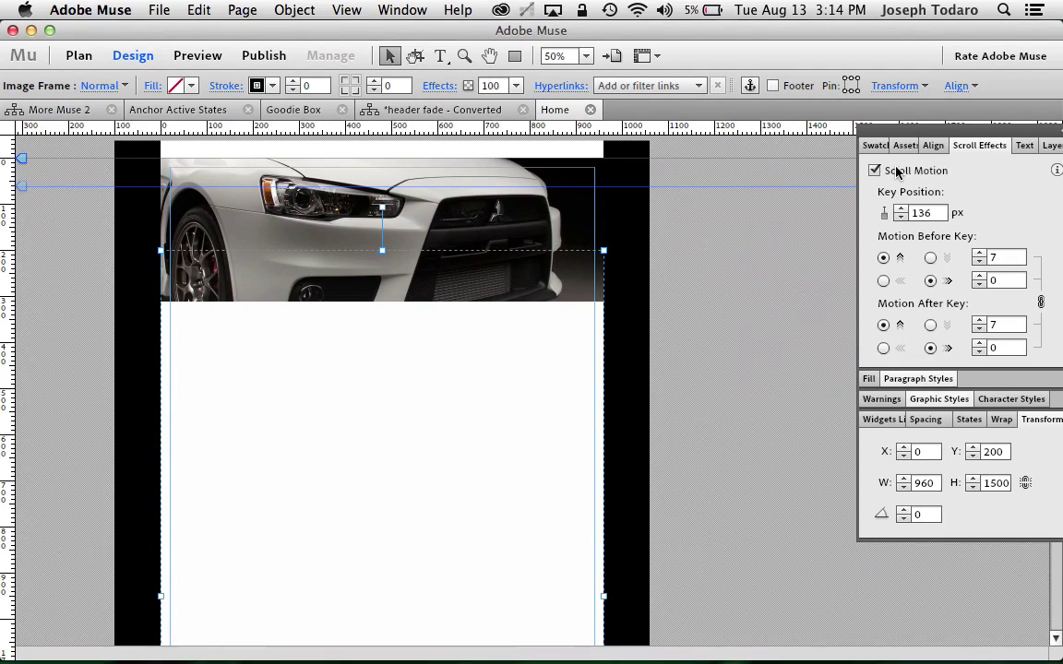
left_click_drag(902, 130, 889, 128)
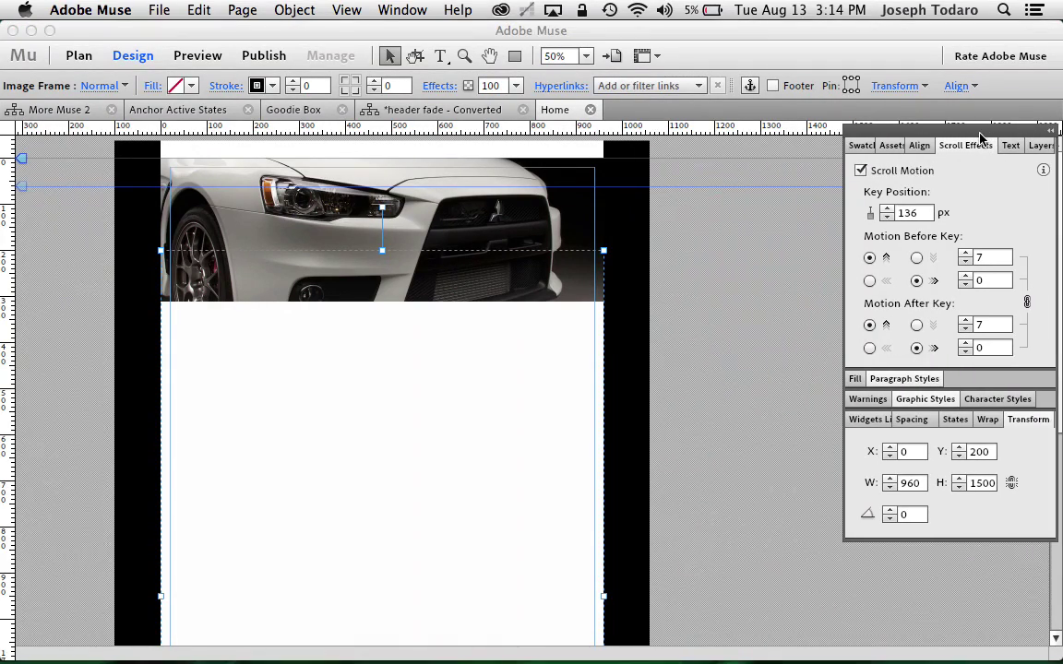
left_click_drag(981, 135, 987, 144)
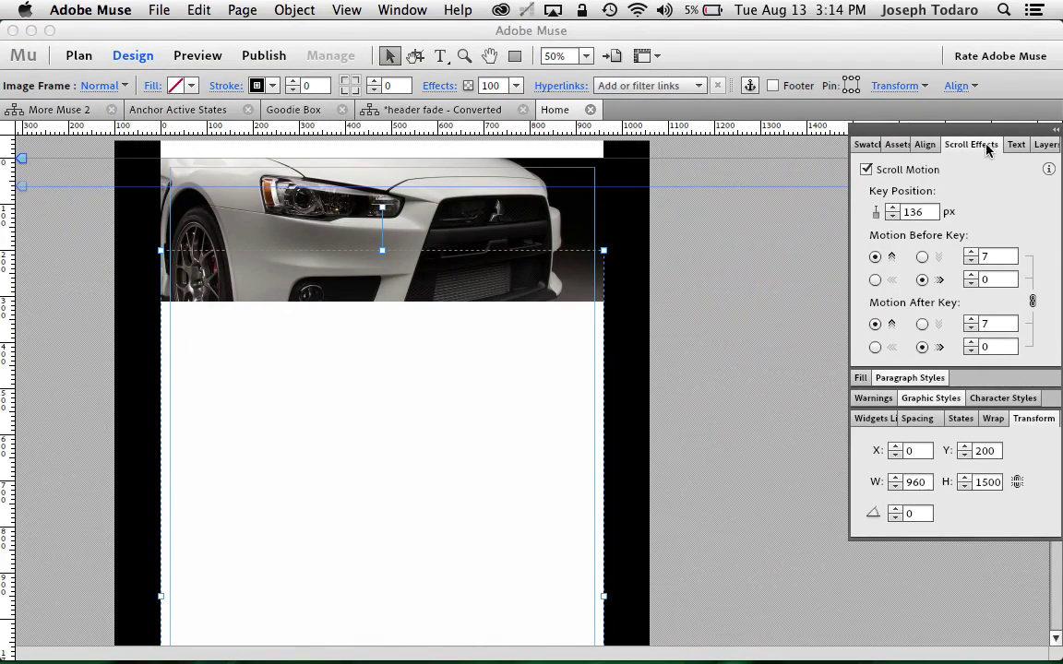
mouse_move(992, 258)
left_click(316, 210)
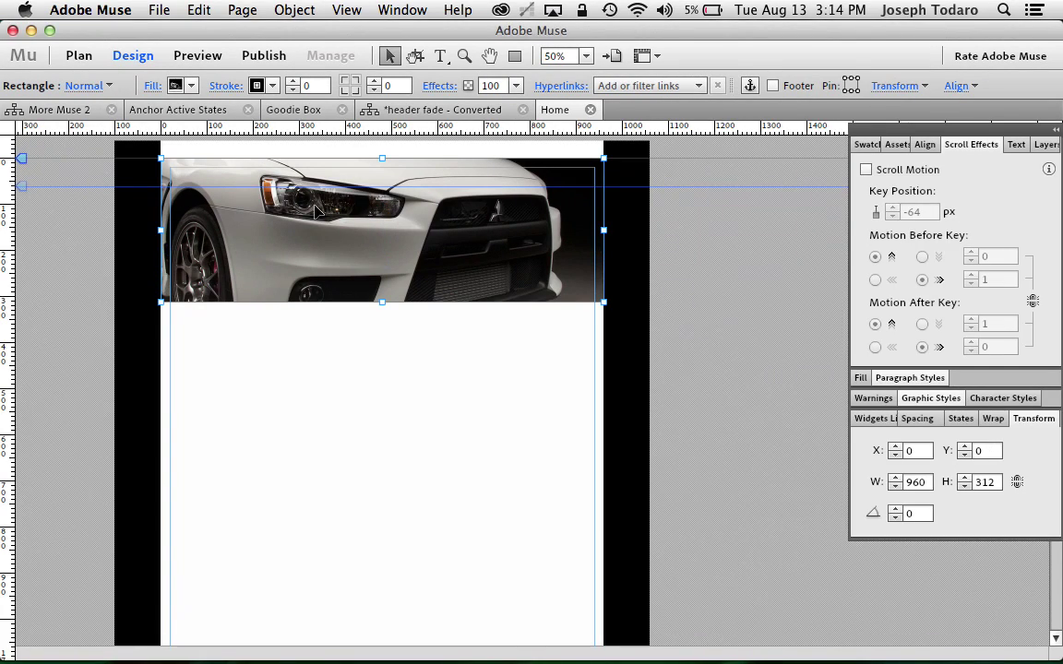
left_click(151, 87)
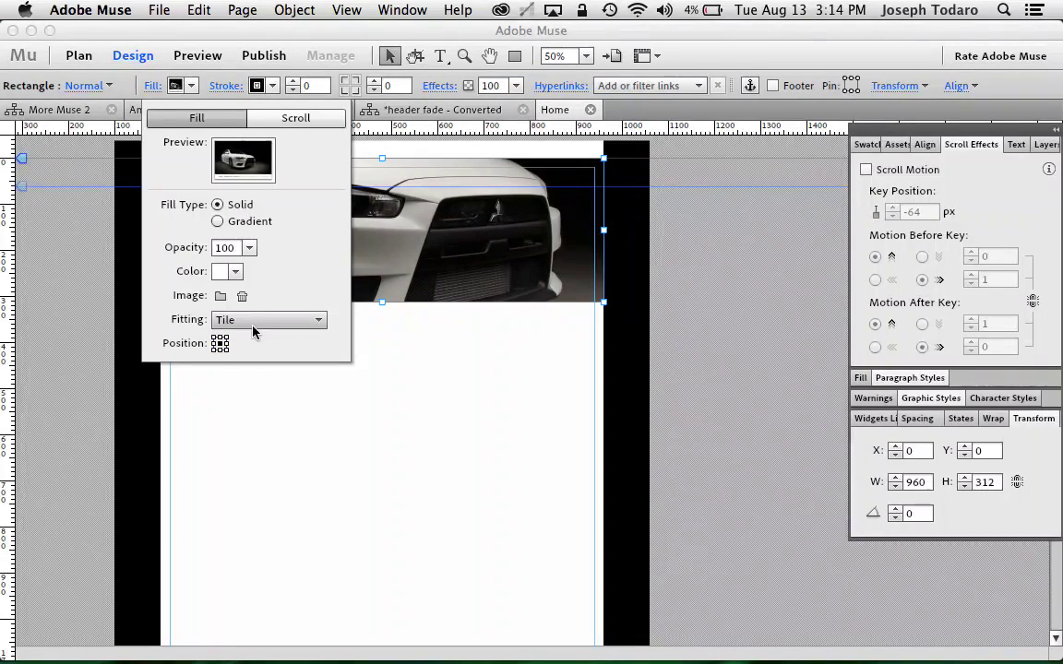
left_click(300, 120)
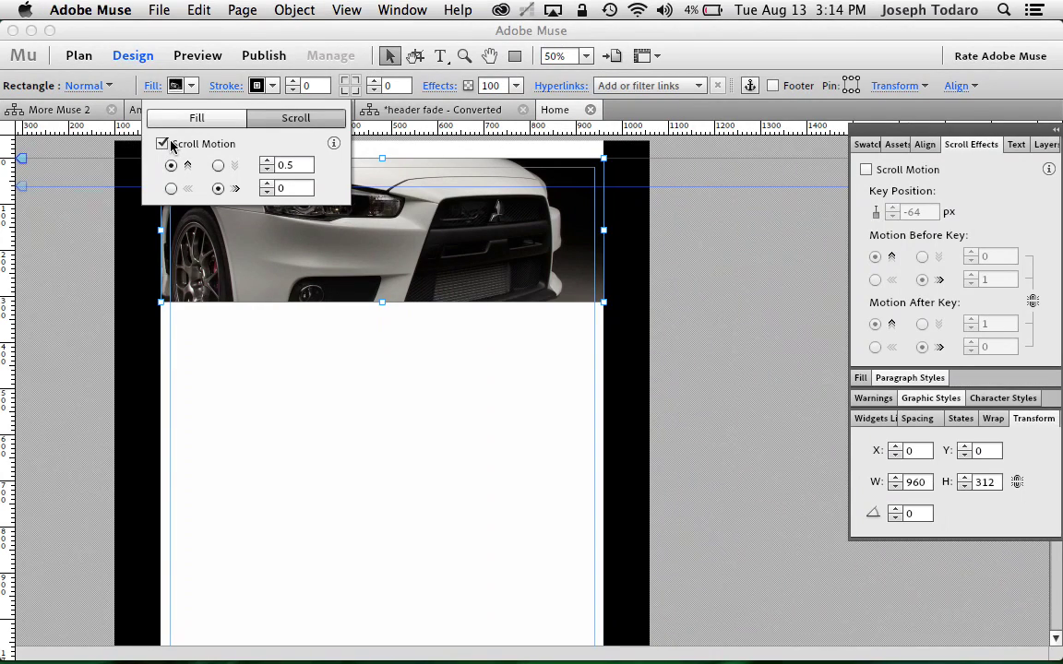
mouse_move(301, 167)
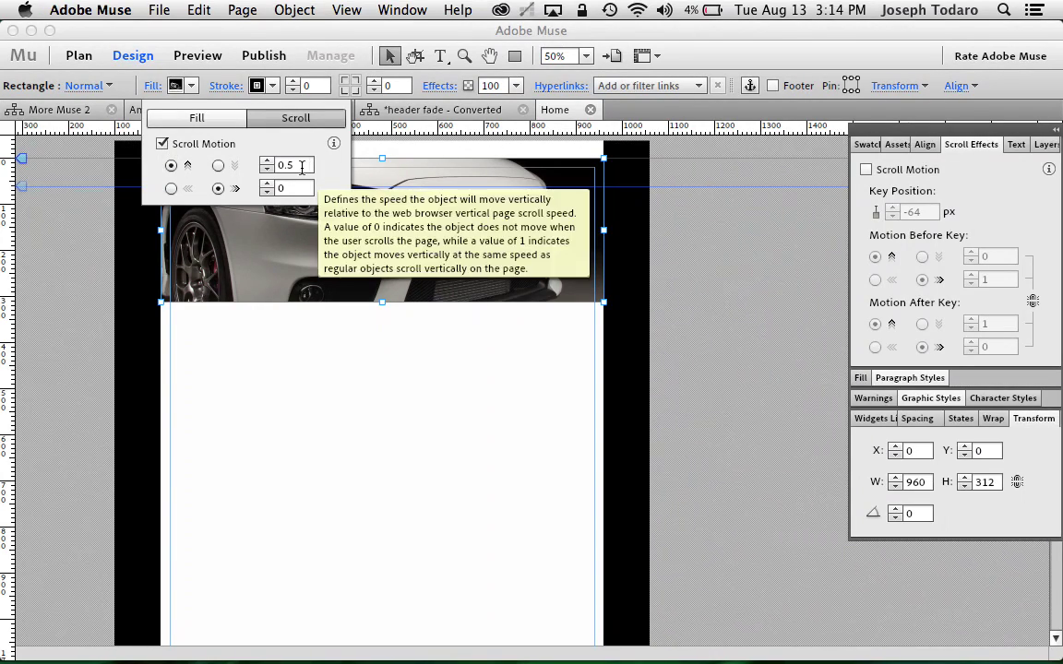
left_click(146, 89)
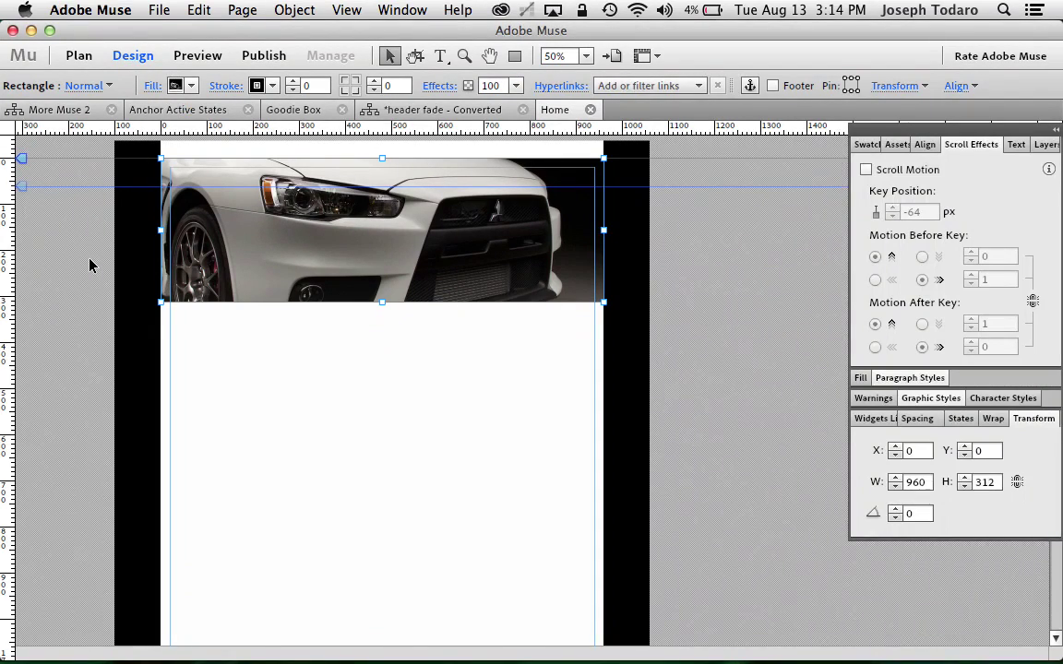
left_click(90, 266)
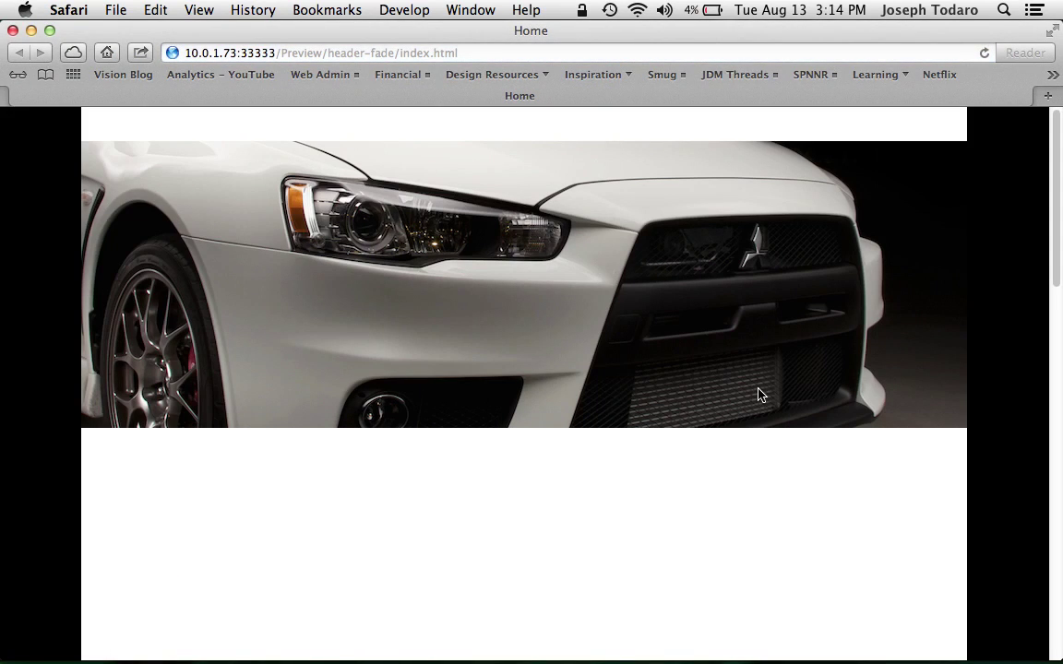
Scroll the Safari preview to watch the car header scroll away, then return to Muse
scroll(758, 395, "down", 2)
scroll(760, 395, "down", 3)
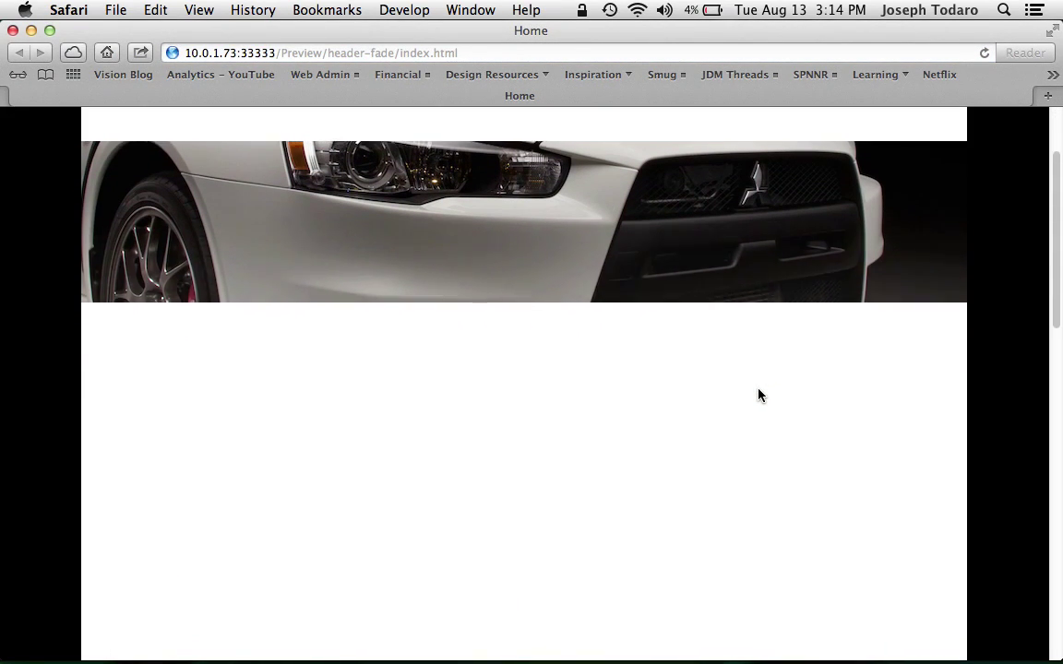
scroll(760, 395, "down", 3)
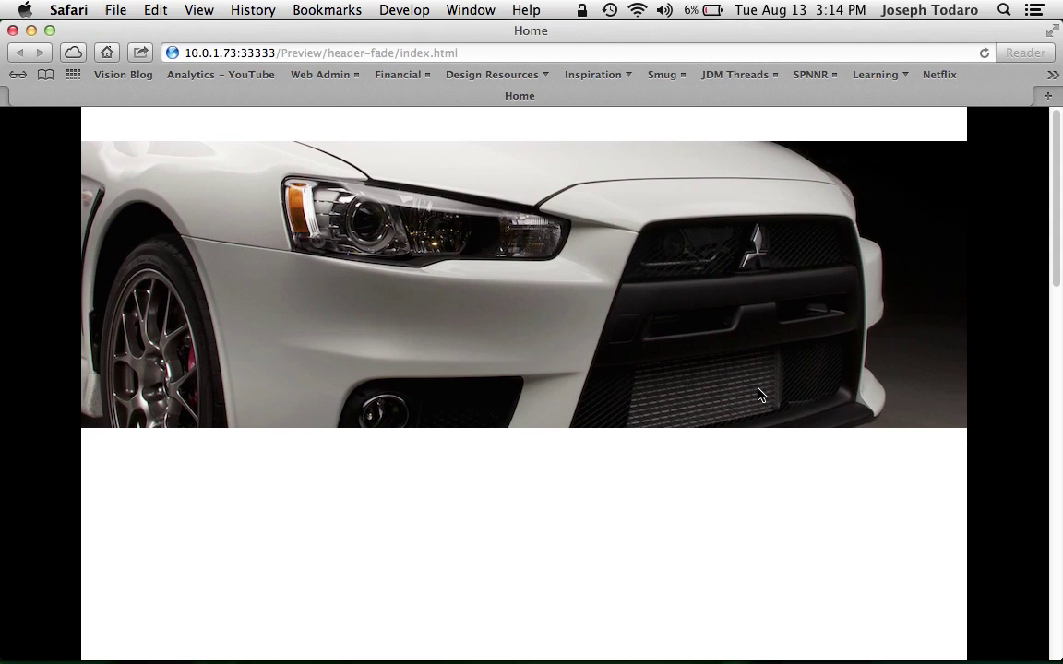
key("super+Tab")
scroll(434, 452, "down", 5)
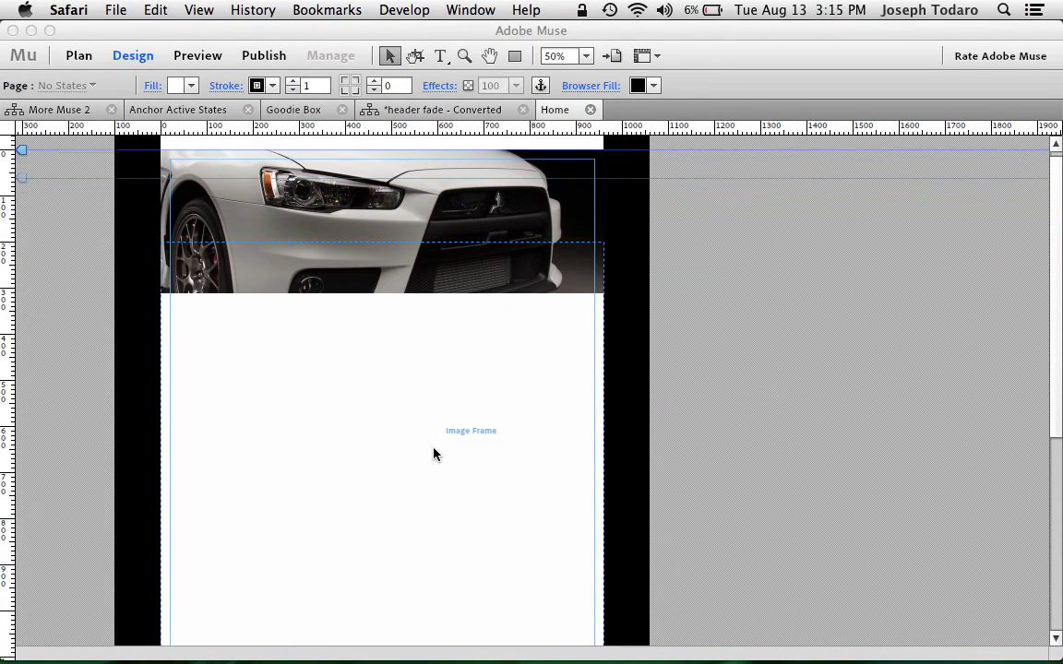
scroll(434, 453, "up", 5)
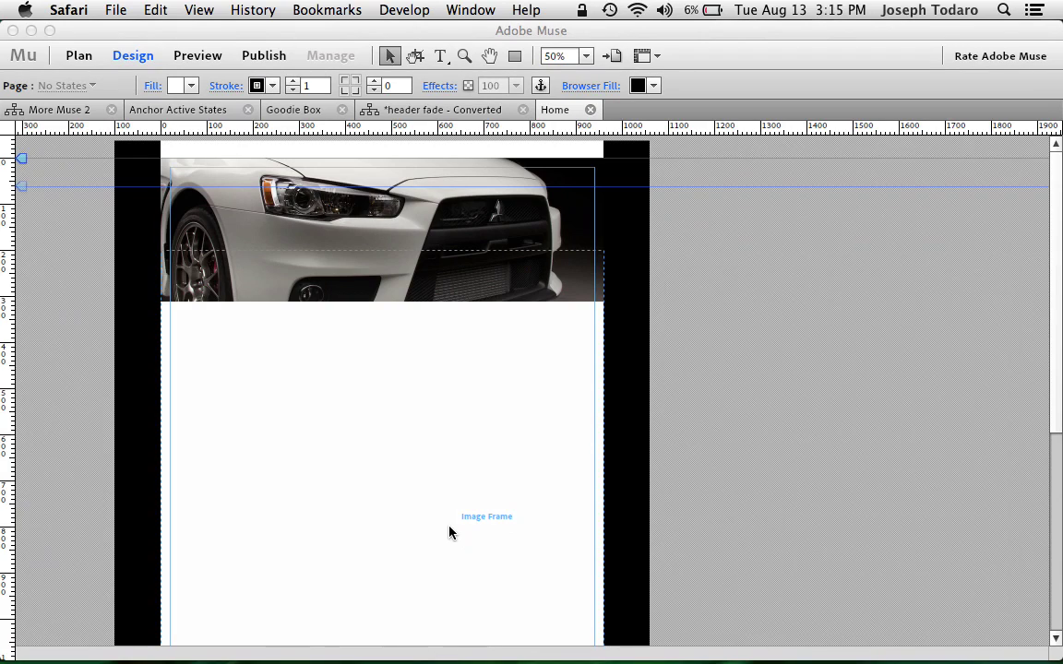
Move the overlay image frame up to Y 156 so it overlaps the car header
left_click(725, 365)
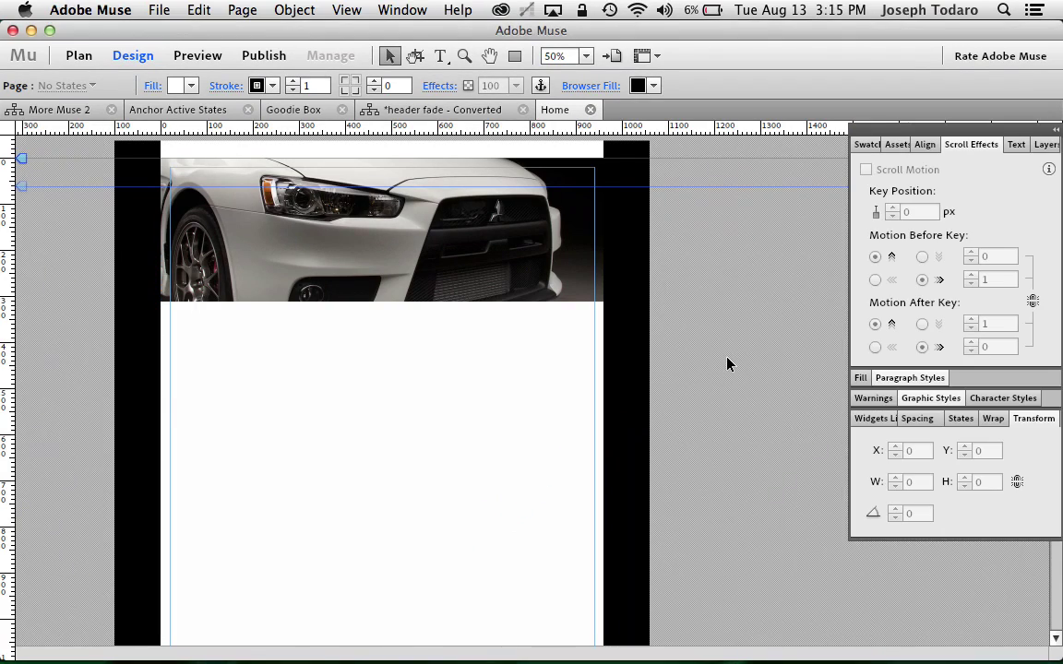
left_click(391, 330)
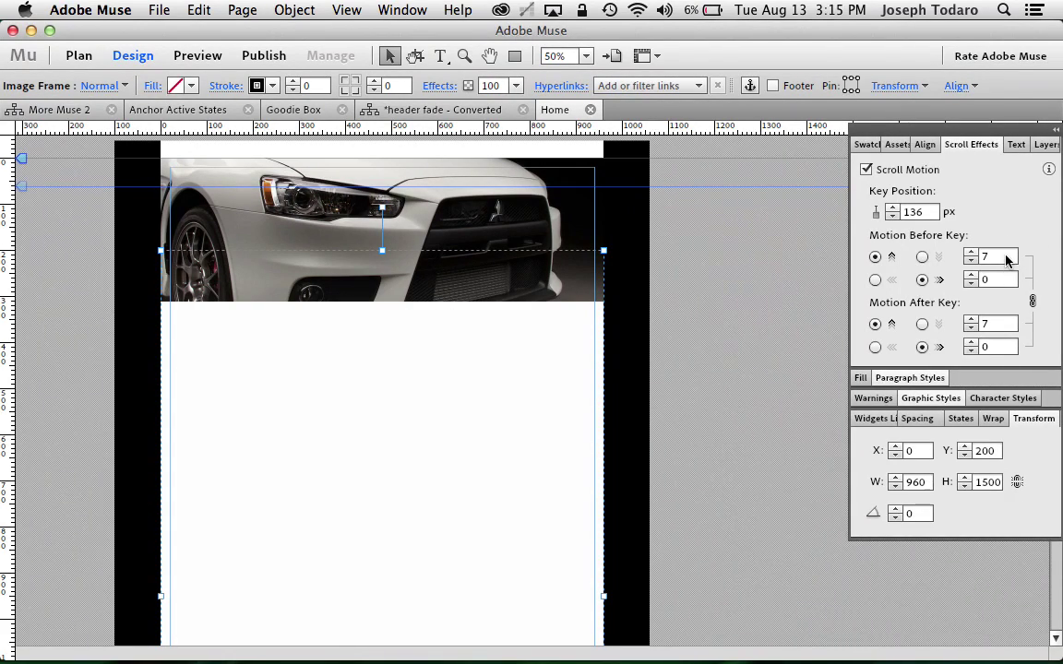
mouse_move(421, 406)
left_mouse_down()
mouse_move(423, 361)
mouse_move(422, 429)
mouse_move(422, 268)
mouse_move(417, 436)
mouse_move(420, 395)
mouse_move(428, 415)
left_mouse_up()
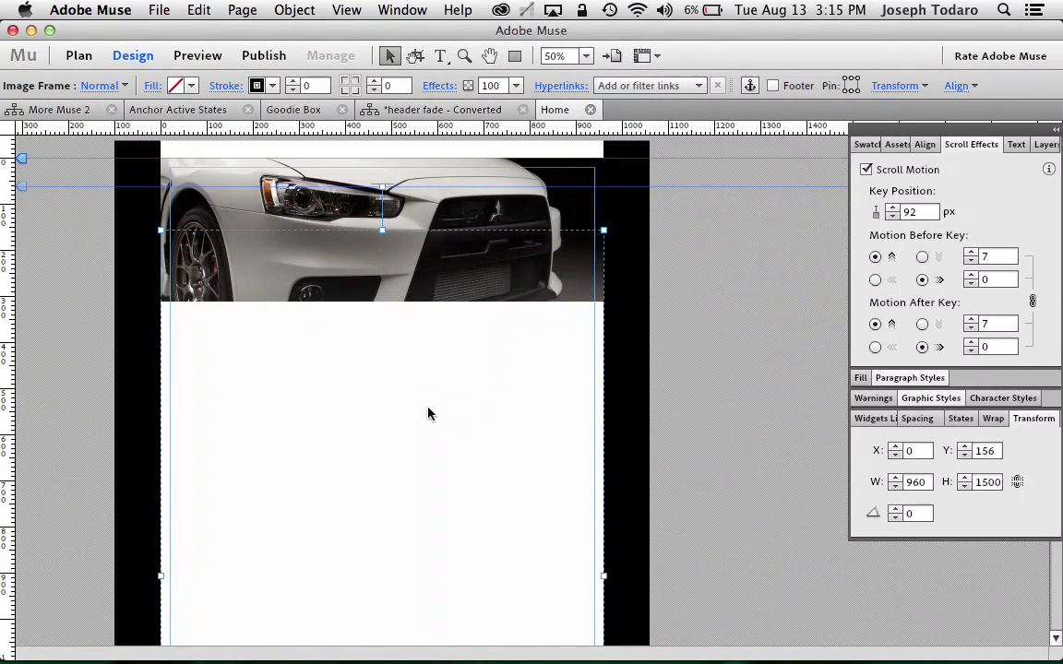
left_click(701, 327)
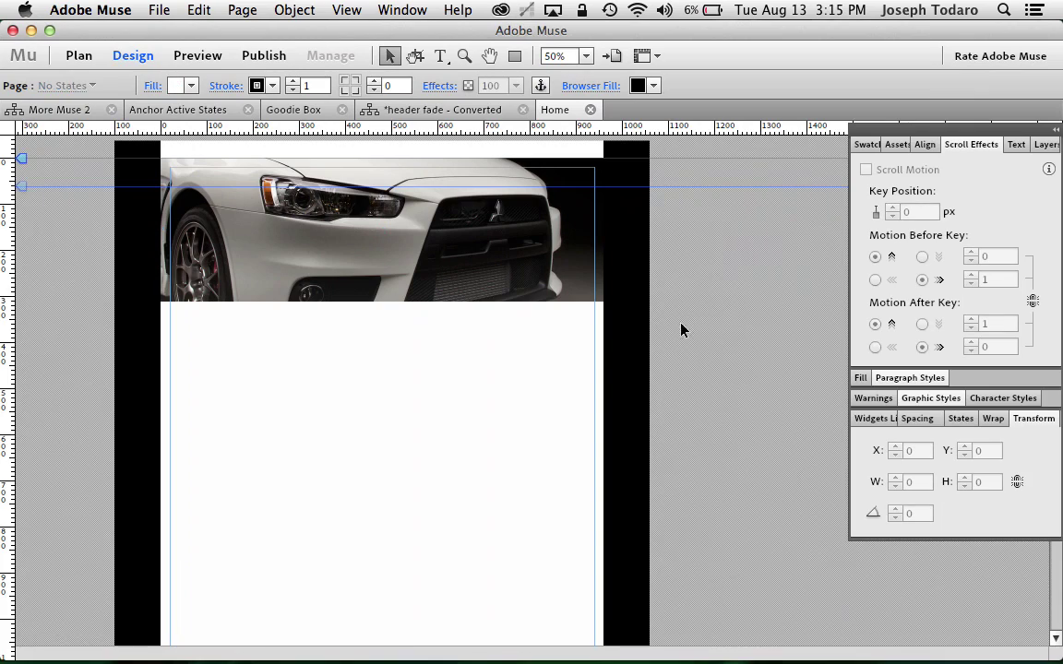
Check the car header image's Fill scroll setting of 0.5 speed, then deselect it
left_click(293, 177)
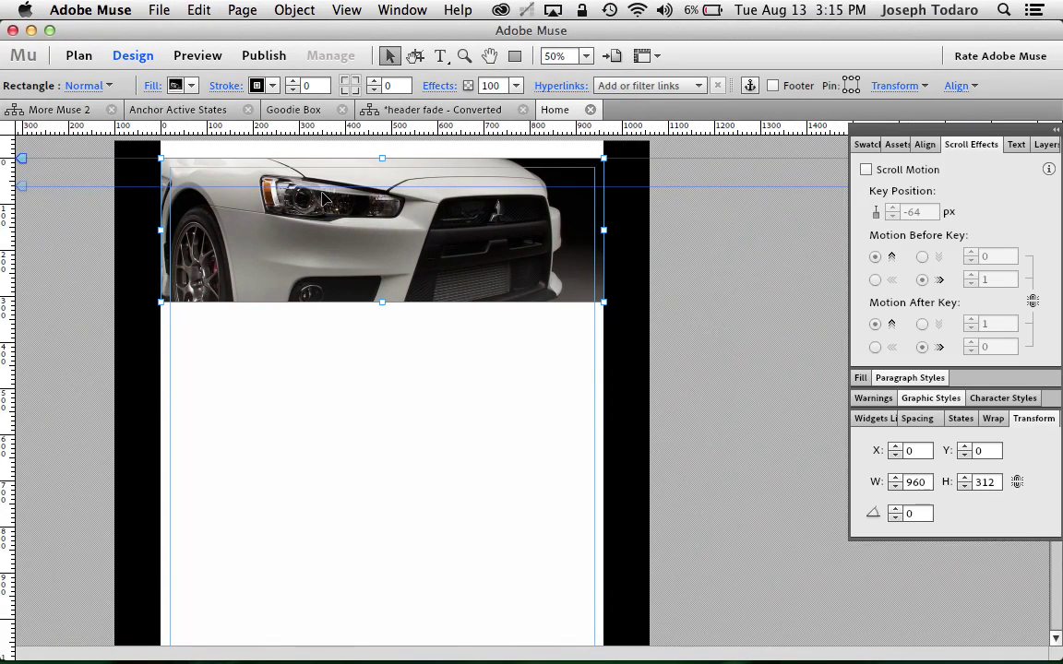
left_click(147, 85)
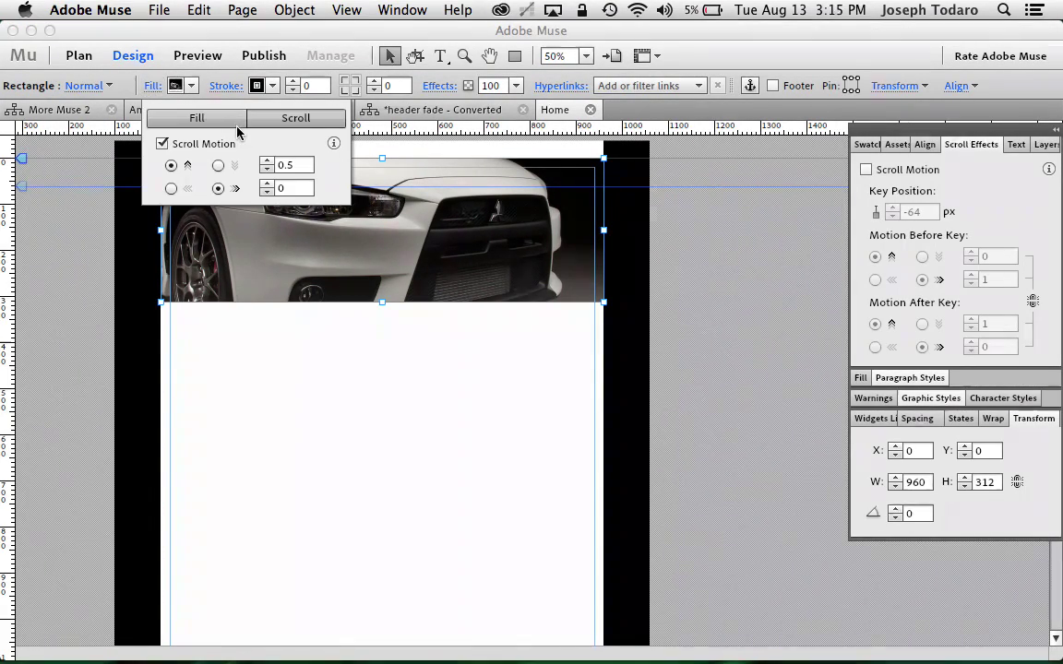
left_click(150, 86)
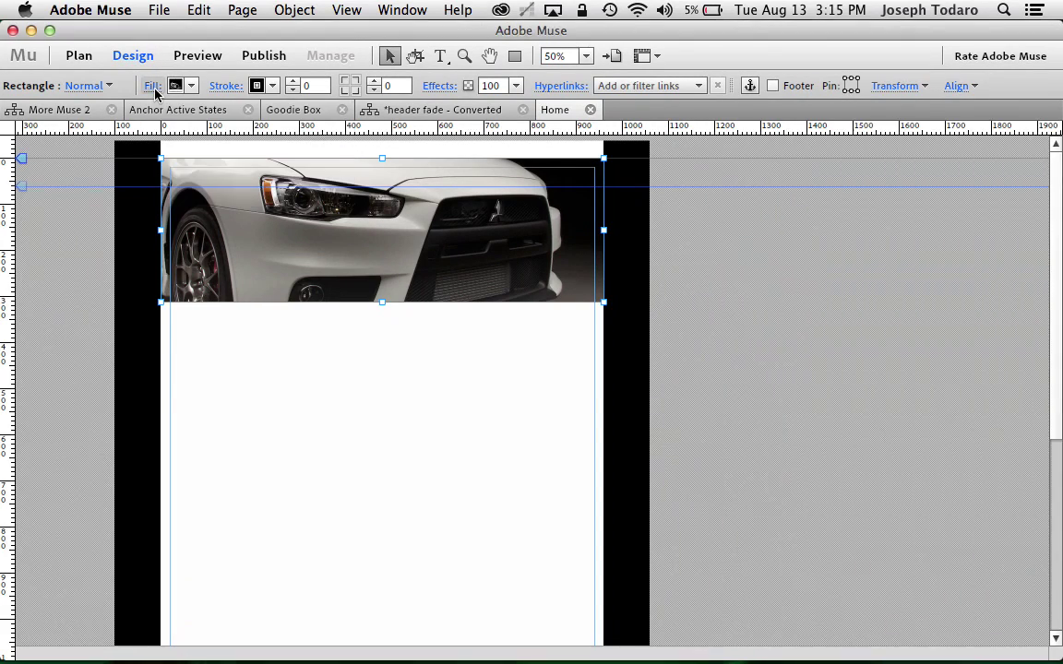
left_click(132, 269)
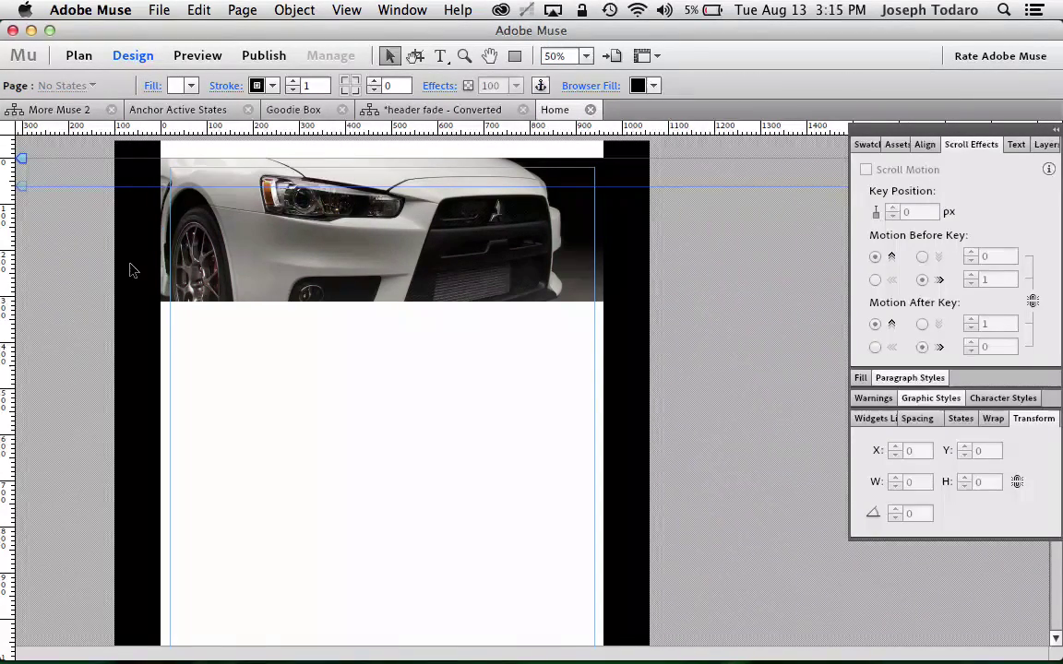